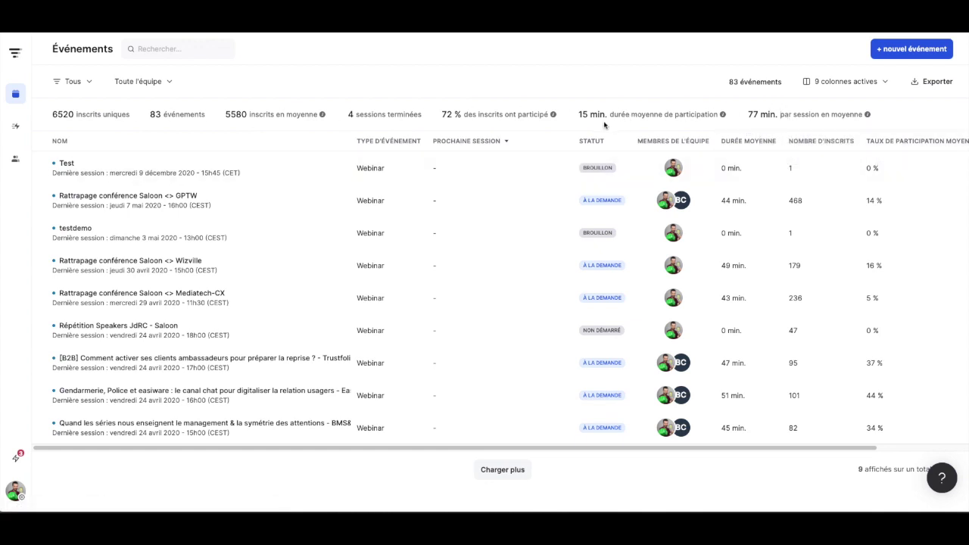
- Open the "Rattrapage conférence Saloon <> GPTW" event and check its recordings and replay viewers
{"action": "mouse_move", "coordinate": [632, 114]}
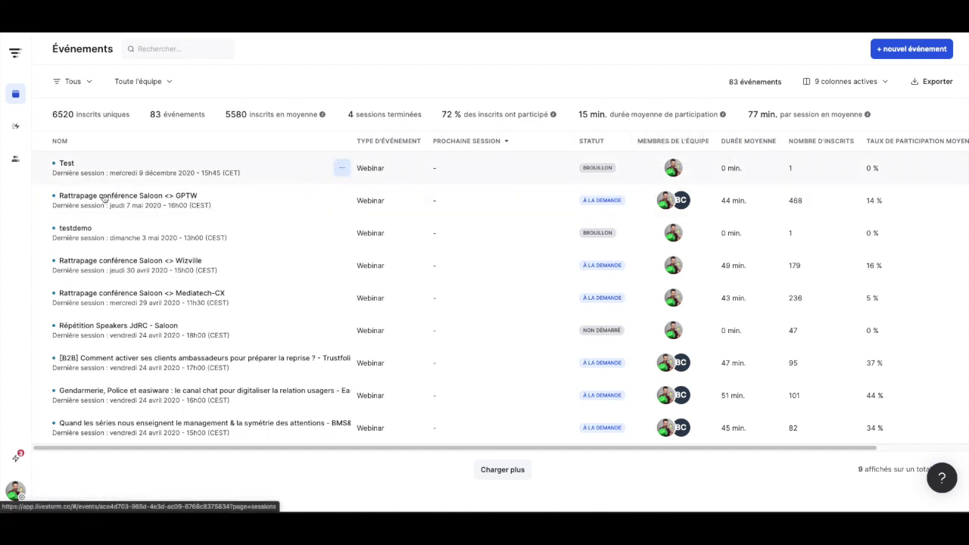
{"action": "left_click", "coordinate": [191, 201]}
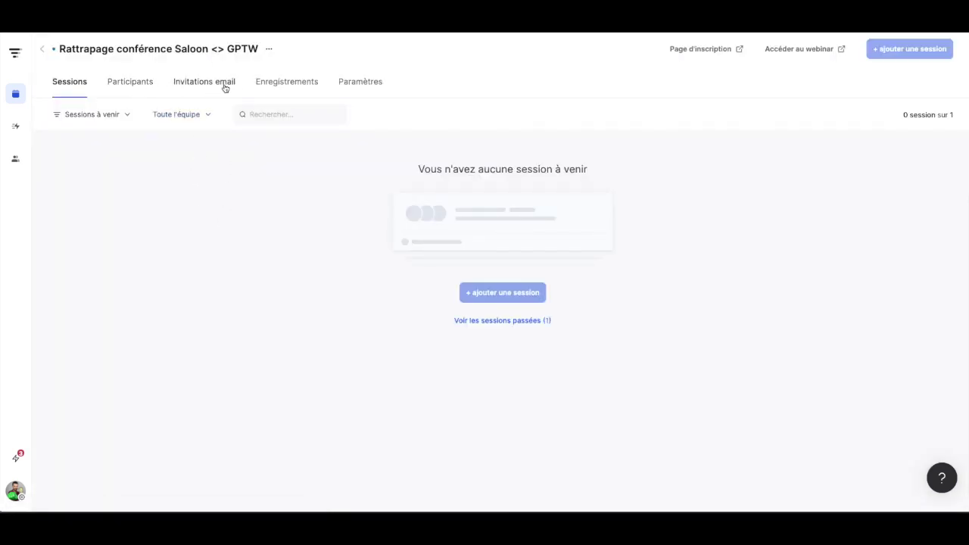
{"action": "left_click", "coordinate": [262, 86]}
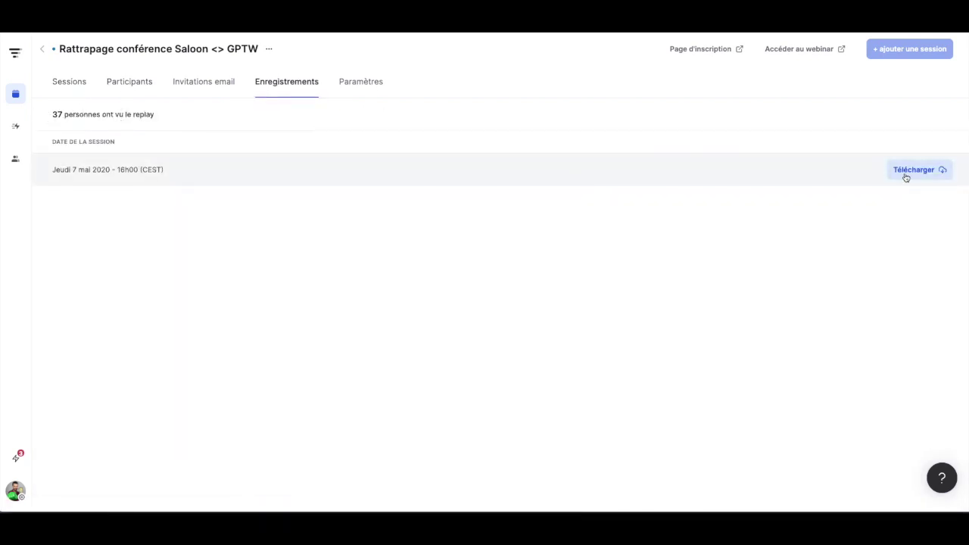
{"action": "left_click_drag", "start_coordinate": [55, 114], "coordinate": [82, 114]}
{"action": "left_click", "coordinate": [82, 114]}
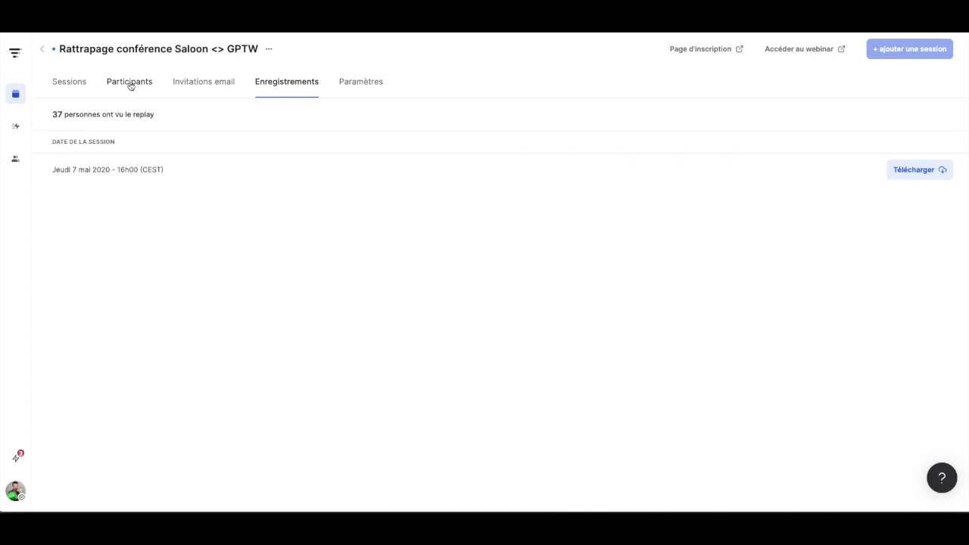
- Create a new event named "Démo Livestorm" from the events list, keeping the proposed session and team member
{"action": "left_click", "coordinate": [14, 99]}
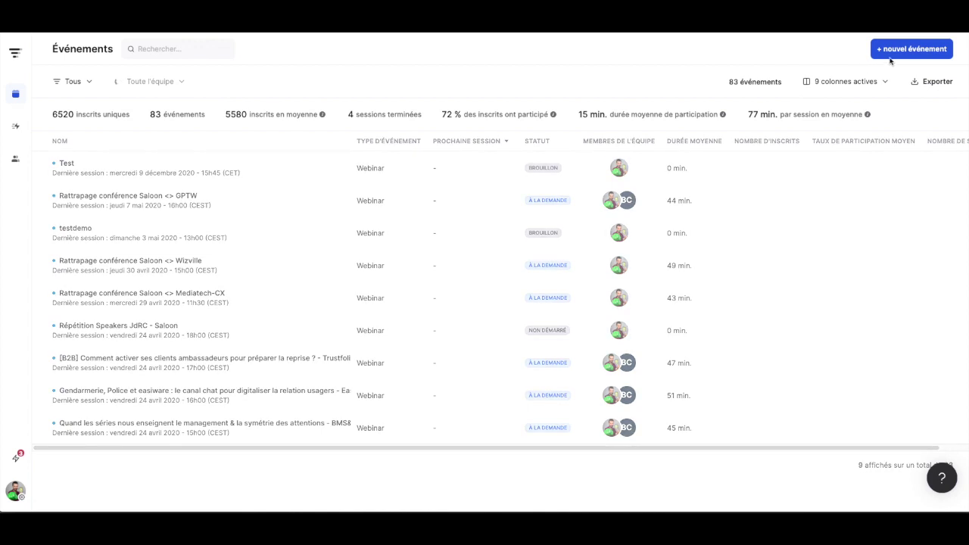
{"action": "left_click", "coordinate": [903, 50]}
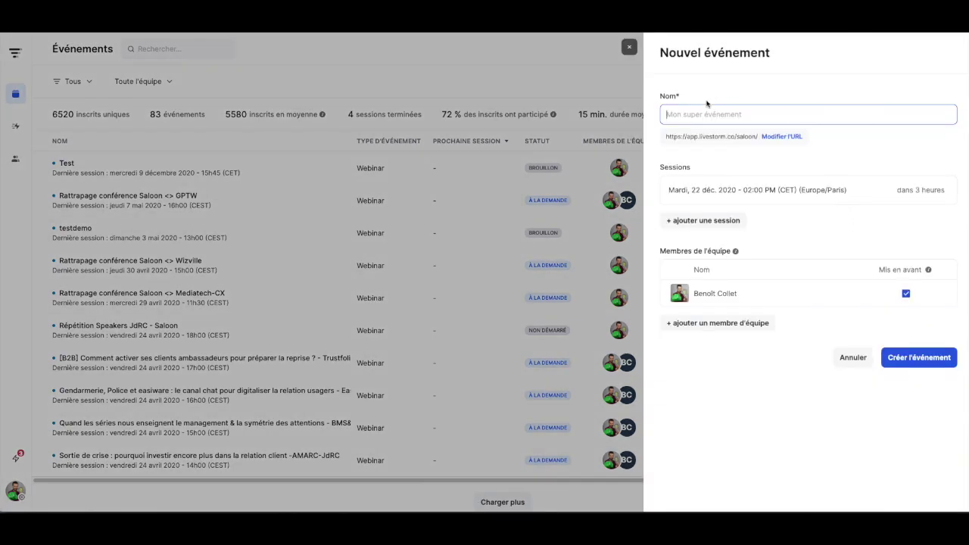
{"action": "type", "text": "Démo L"}
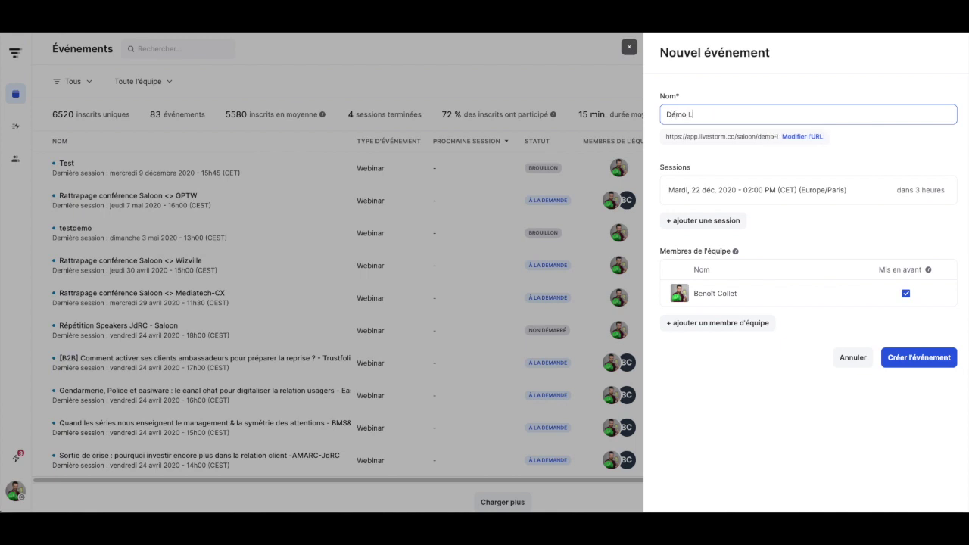
{"action": "type", "text": "ivestorm"}
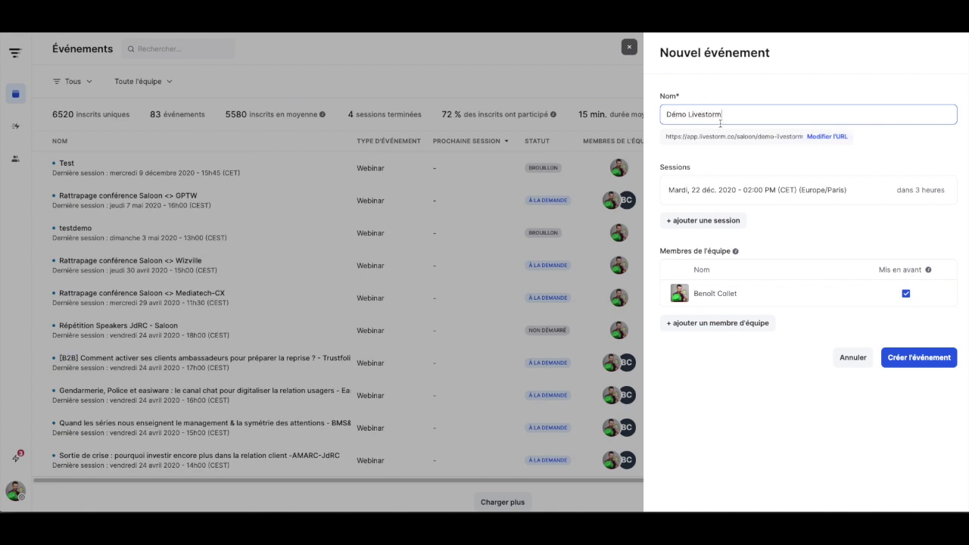
{"action": "left_click", "coordinate": [744, 193]}
{"action": "left_click", "coordinate": [757, 187]}
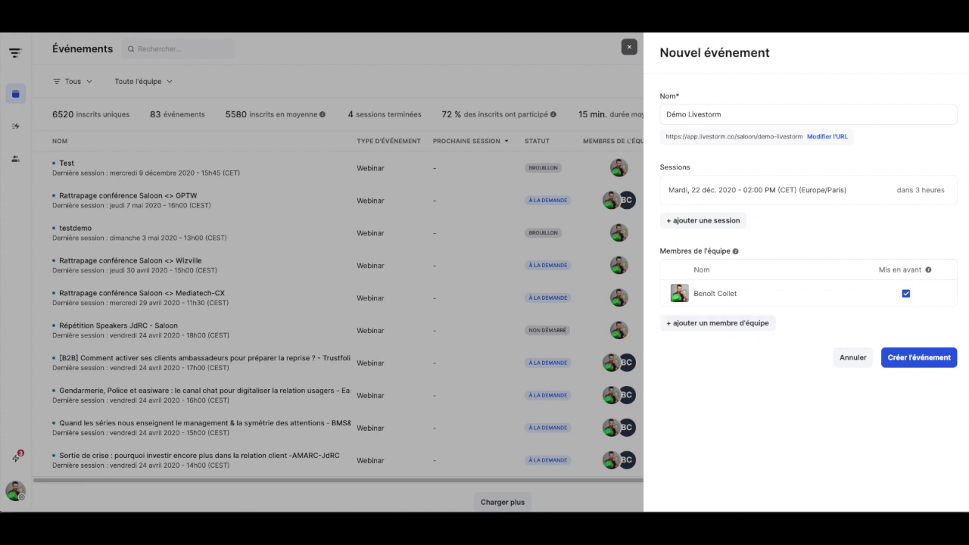
{"action": "left_click", "coordinate": [882, 359]}
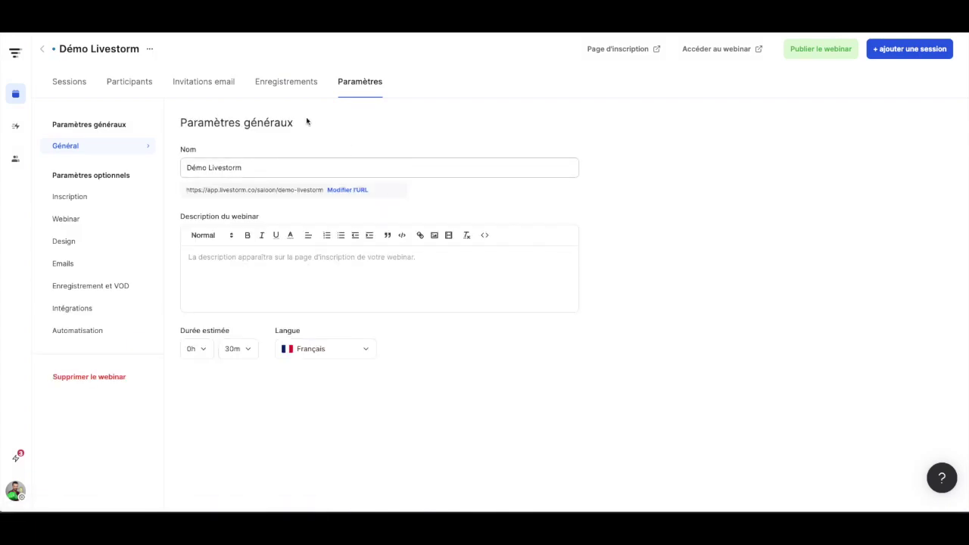
- Examine the estimated-duration choices in the webinar's general settings and the registration fields and consents
{"action": "left_click", "coordinate": [251, 348]}
{"action": "left_click", "coordinate": [238, 347]}
{"action": "left_click", "coordinate": [237, 349]}
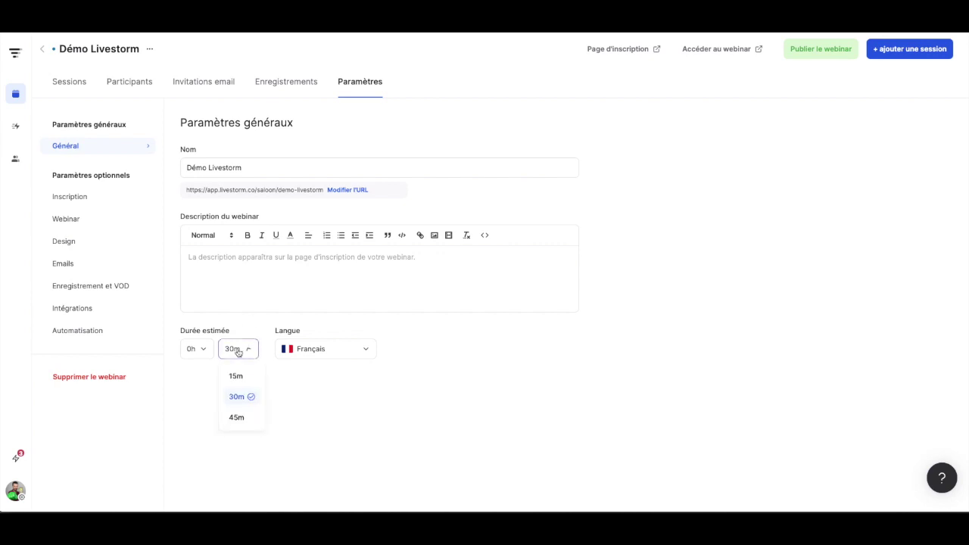
{"action": "left_click", "coordinate": [214, 381]}
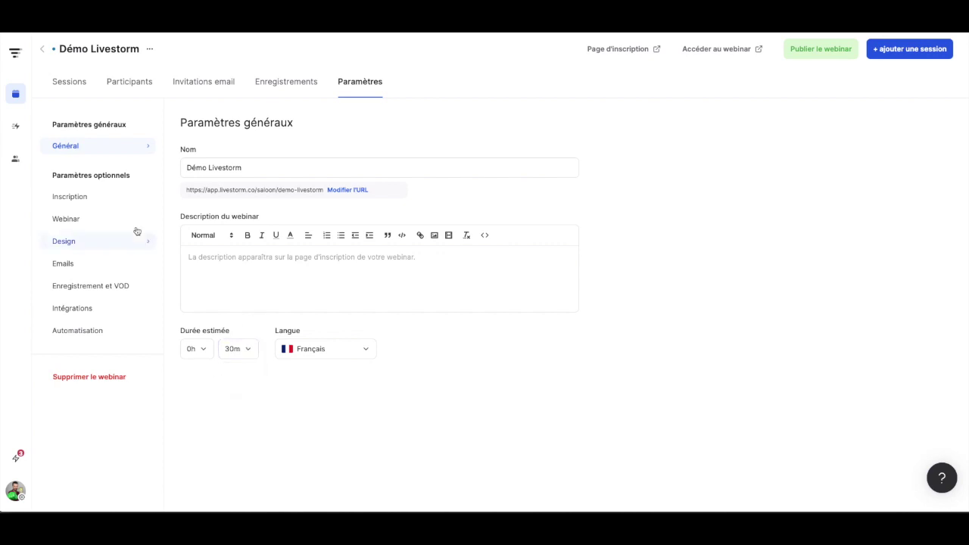
{"action": "left_click", "coordinate": [88, 200]}
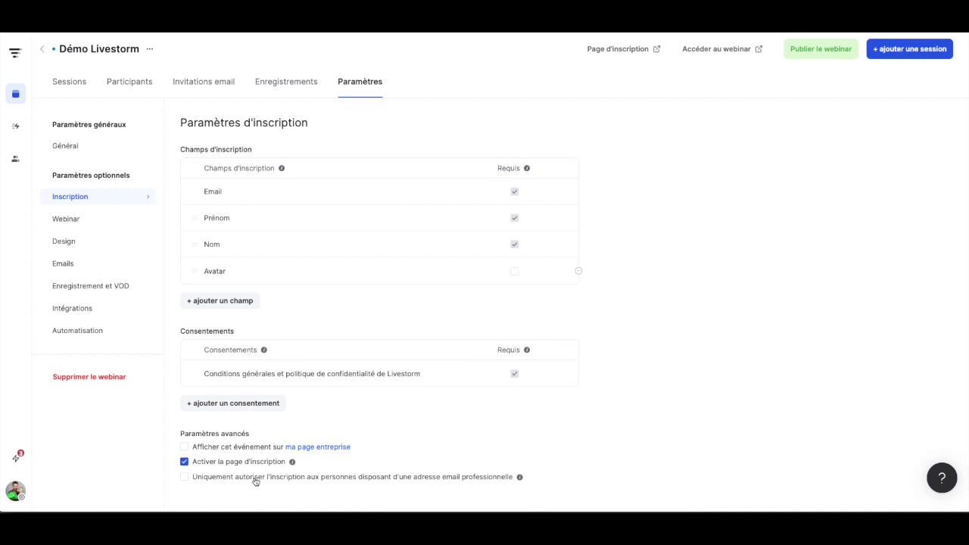
- In the webinar settings, try private questions and switch back to public questions
{"action": "left_click", "coordinate": [91, 223]}
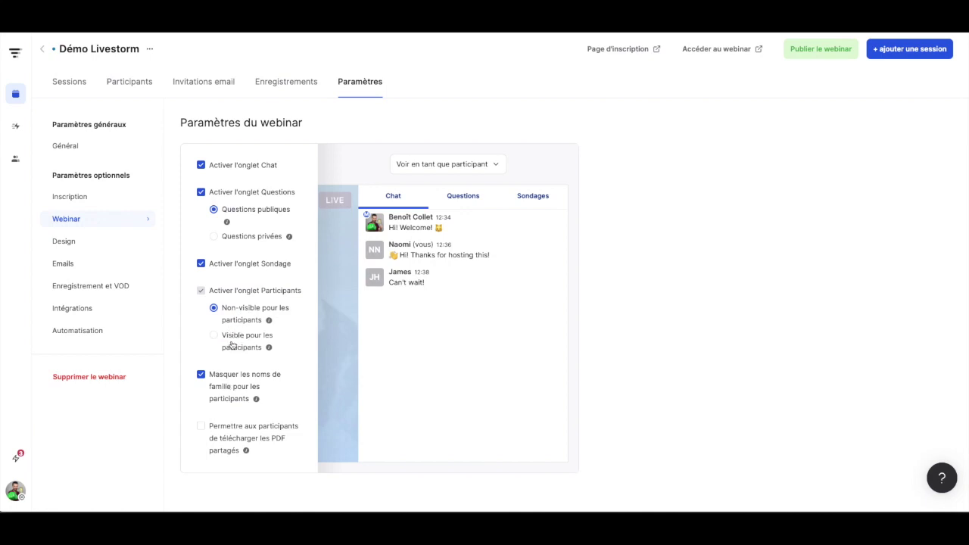
{"action": "left_click", "coordinate": [238, 236]}
{"action": "left_click", "coordinate": [249, 212]}
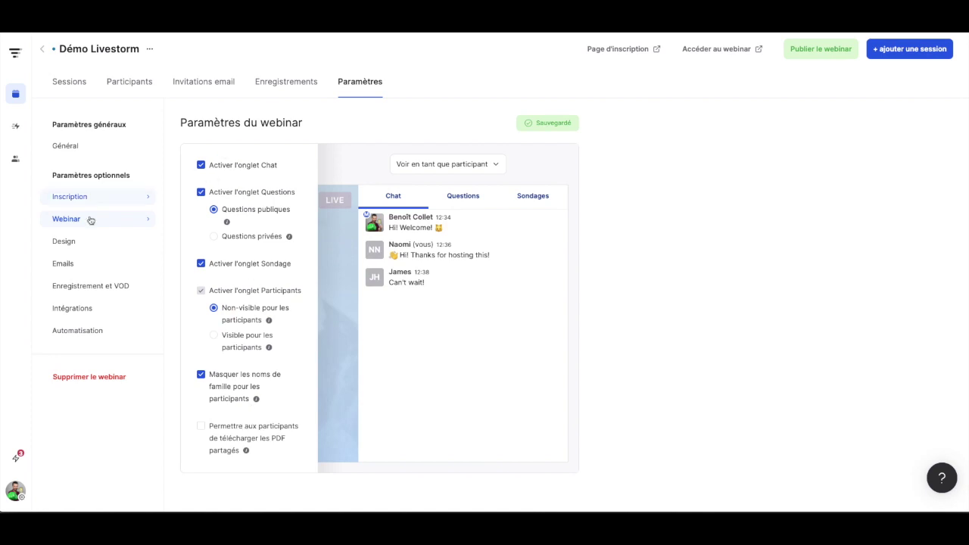
- Review the webinar's design, email, recording and VOD, integration and automation settings
{"action": "left_click", "coordinate": [79, 243]}
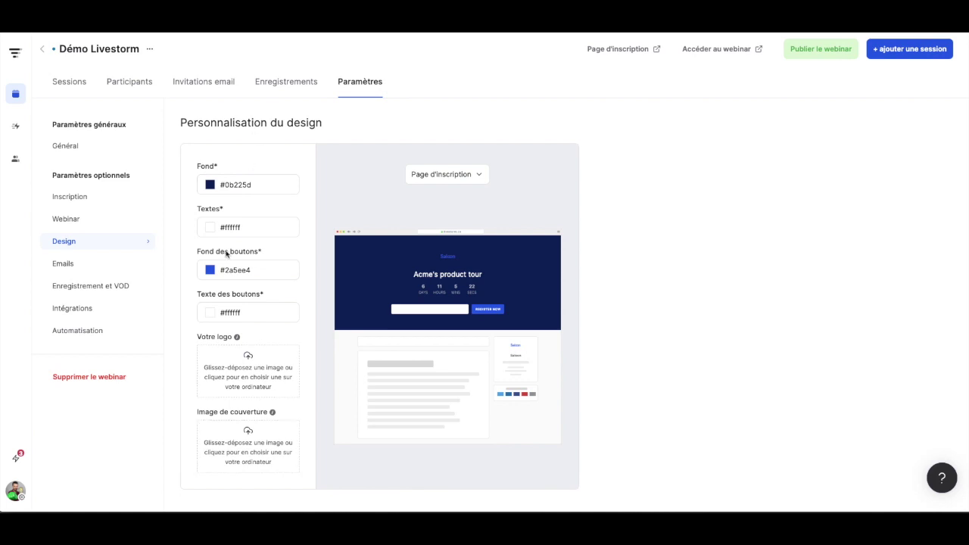
{"action": "left_click", "coordinate": [87, 261]}
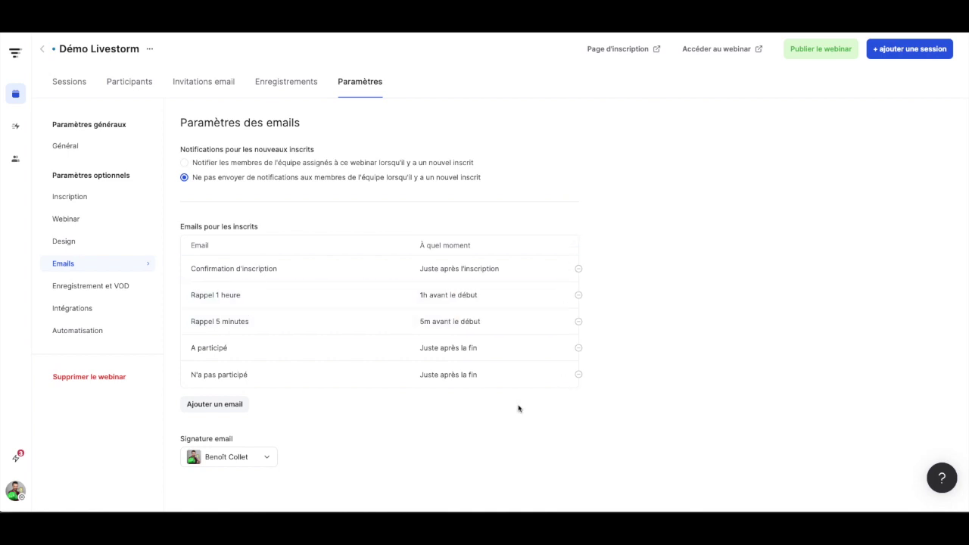
{"action": "left_click", "coordinate": [119, 286]}
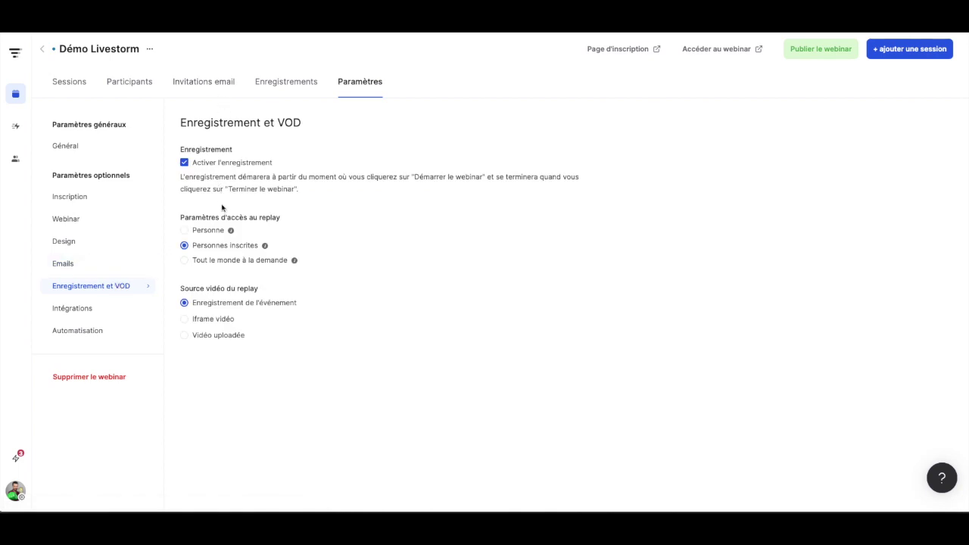
{"action": "left_click", "coordinate": [93, 310]}
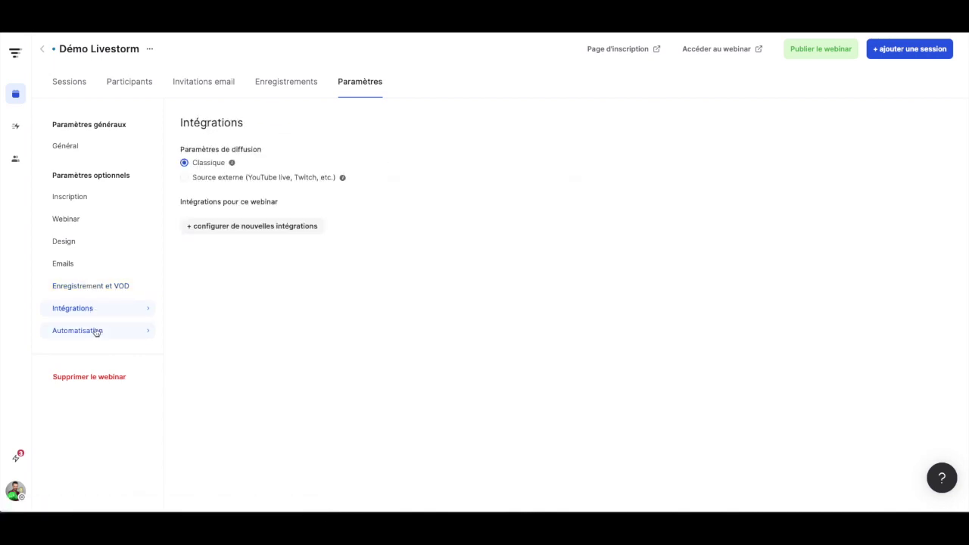
{"action": "left_click", "coordinate": [95, 331]}
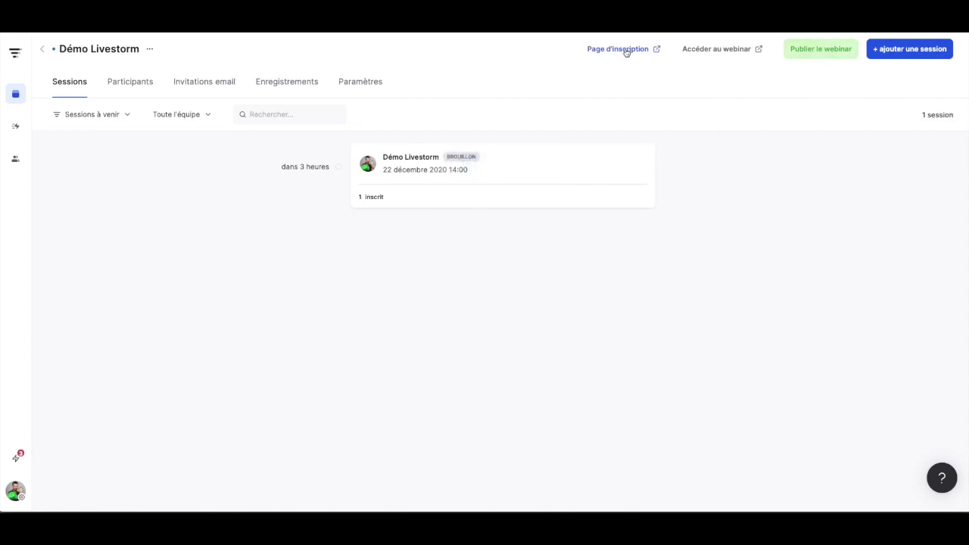
- Publish the Démo Livestorm webinar and look over its registration page
{"action": "left_click", "coordinate": [824, 50]}
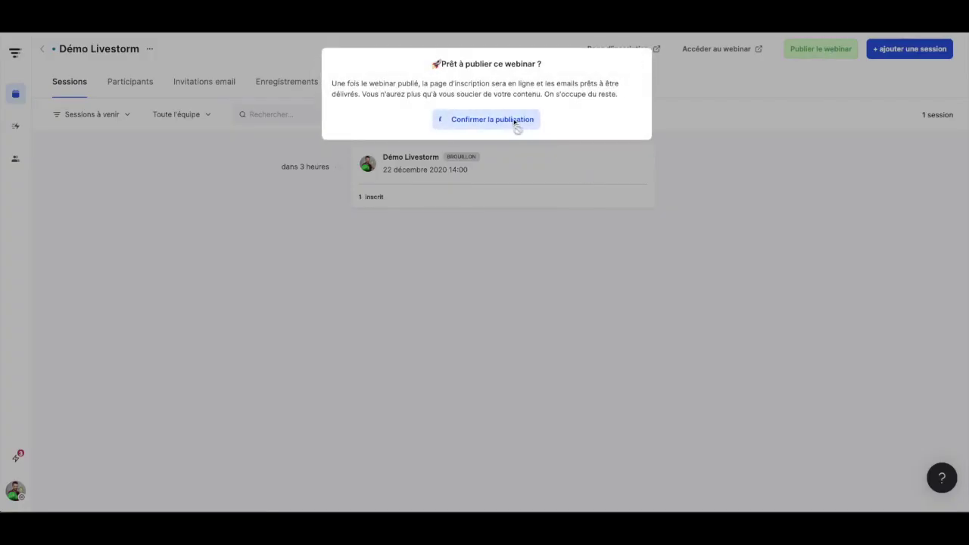
{"action": "left_click", "coordinate": [515, 120]}
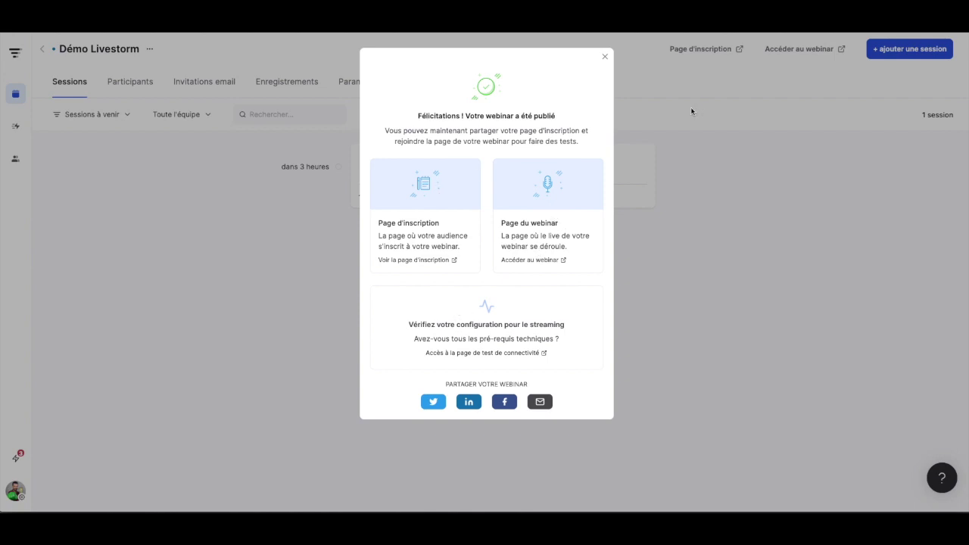
{"action": "left_click", "coordinate": [426, 230]}
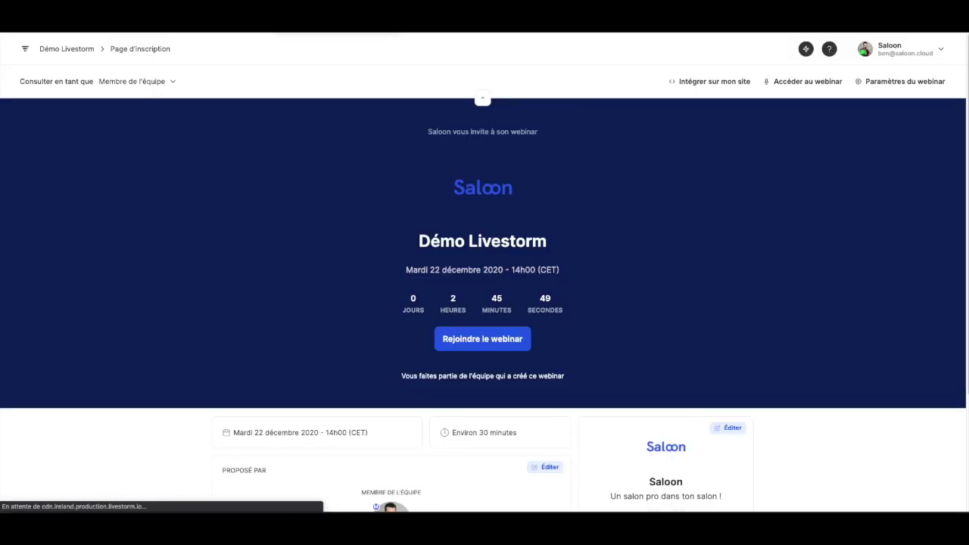
{"action": "scroll", "coordinate": [420, 291], "scroll_direction": "down", "scroll_amount": 2}
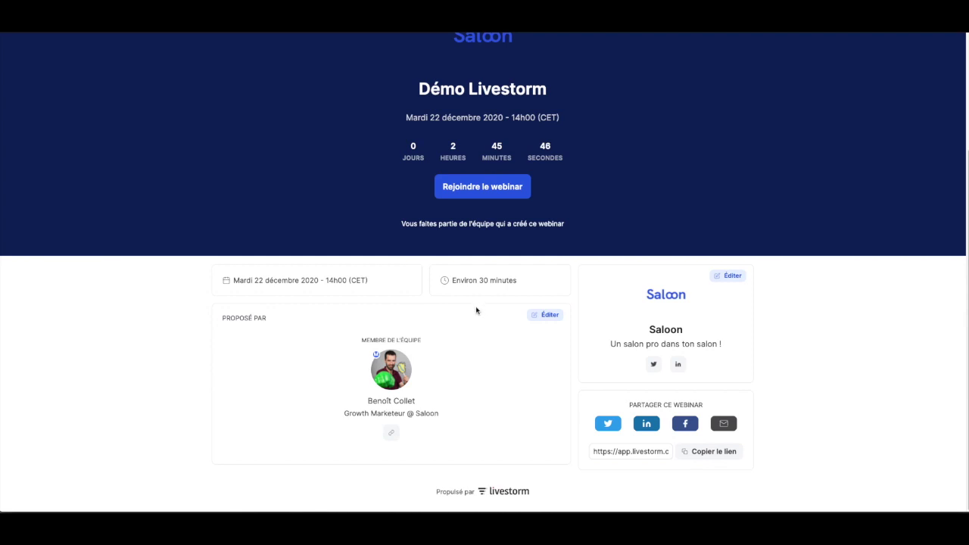
{"action": "scroll", "coordinate": [245, 370], "scroll_direction": "up", "scroll_amount": 2}
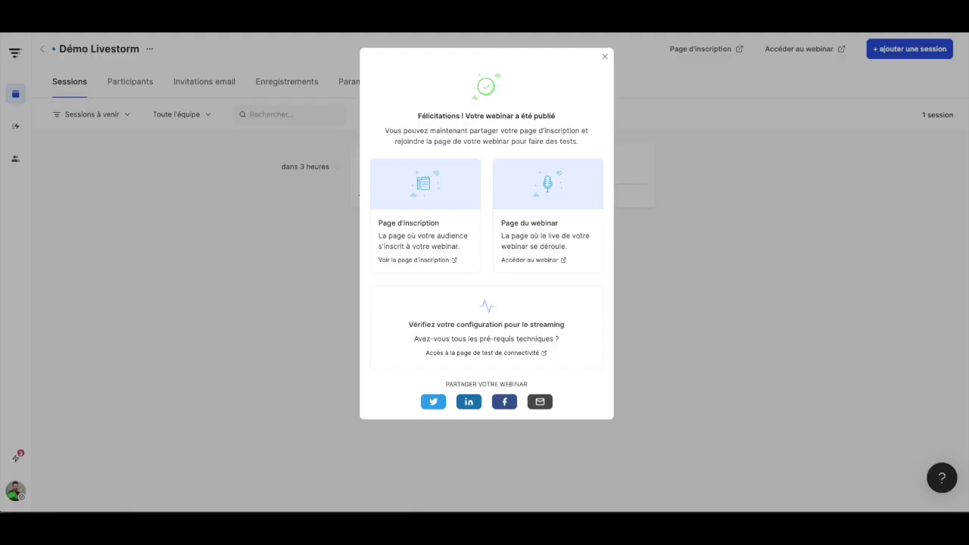
- Open the webinar room and look through its questions, polls, participants and chat sections
{"action": "left_click", "coordinate": [544, 200]}
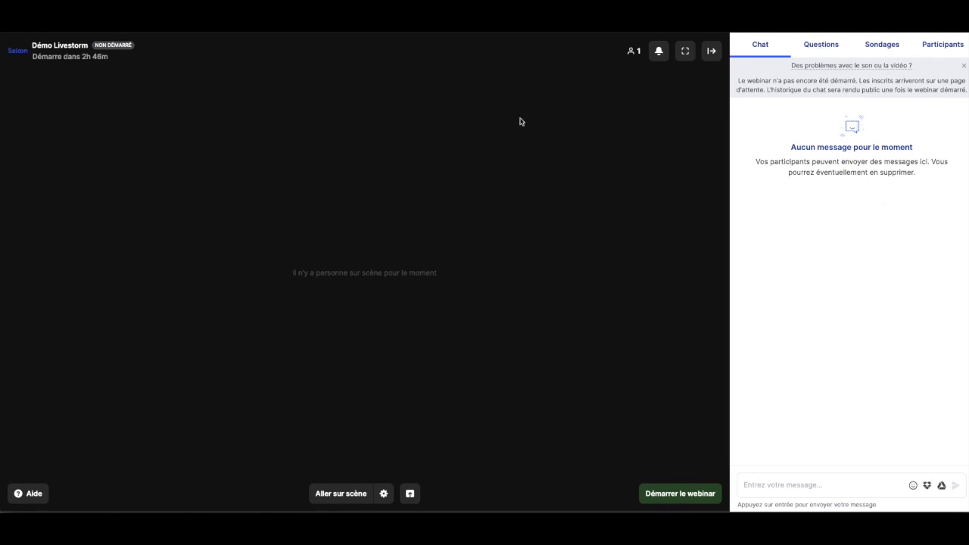
{"action": "left_click", "coordinate": [711, 52]}
{"action": "left_click", "coordinate": [954, 51]}
{"action": "left_click", "coordinate": [818, 48]}
{"action": "left_click", "coordinate": [890, 51]}
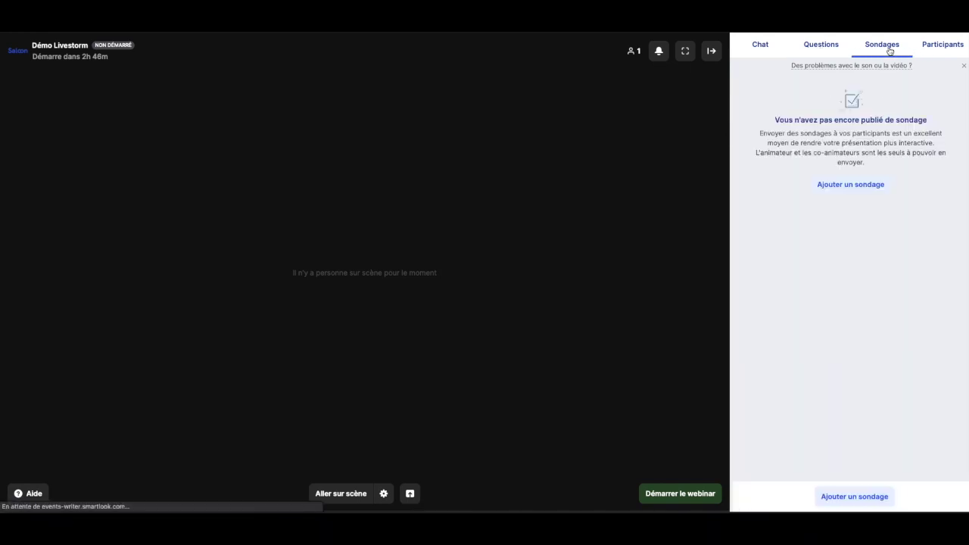
{"action": "left_click", "coordinate": [931, 50]}
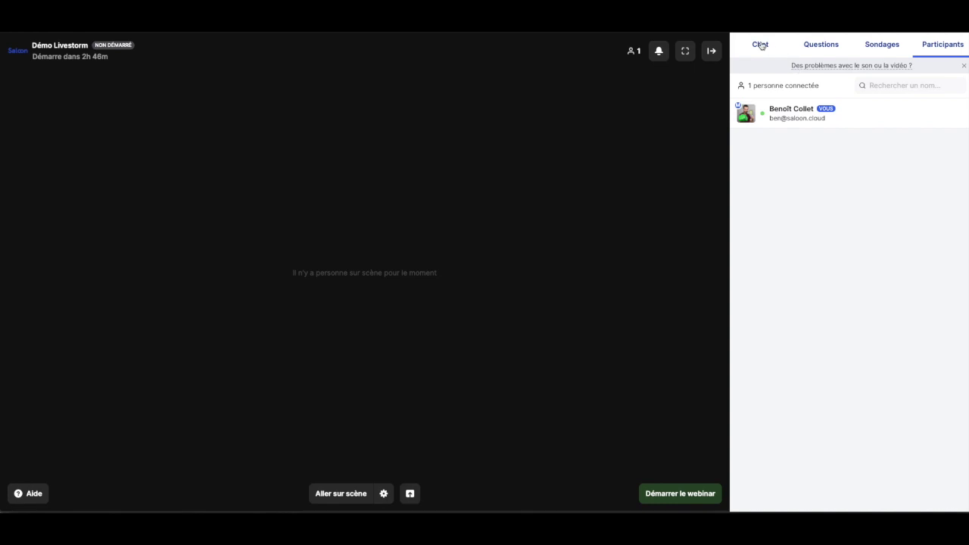
{"action": "left_click", "coordinate": [761, 46]}
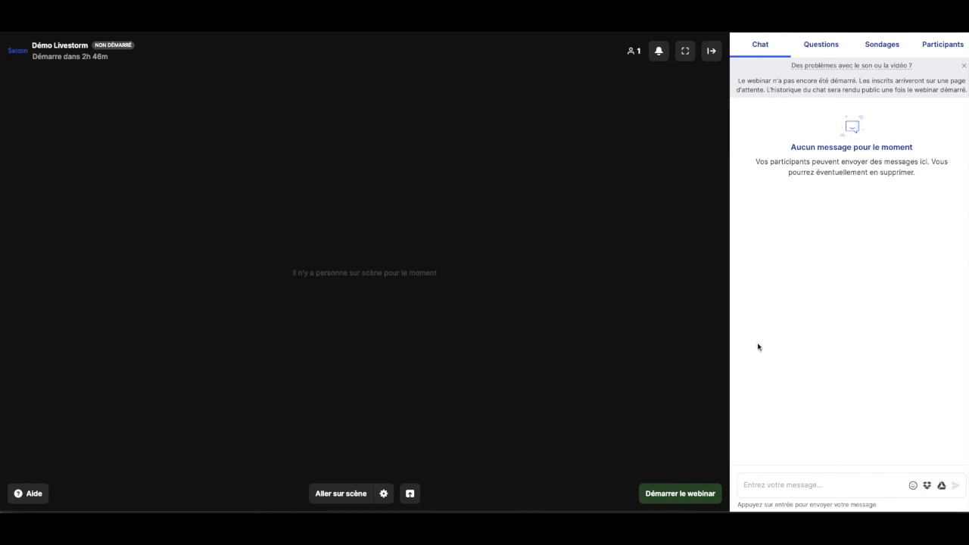
- Mute the room's notifications and go on stage, switching the camera and microphone on and back off
{"action": "left_click", "coordinate": [657, 52]}
{"action": "left_click", "coordinate": [385, 494]}
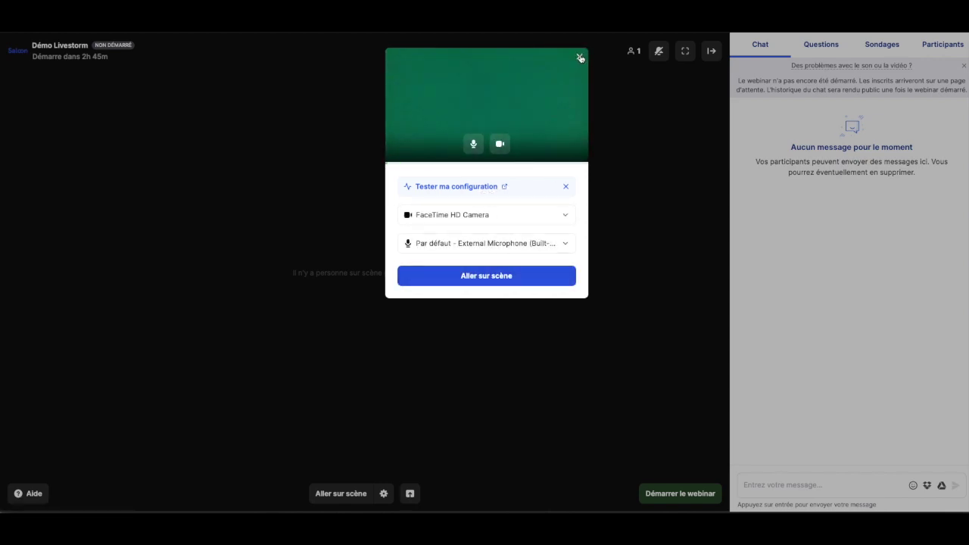
{"action": "left_click", "coordinate": [540, 280]}
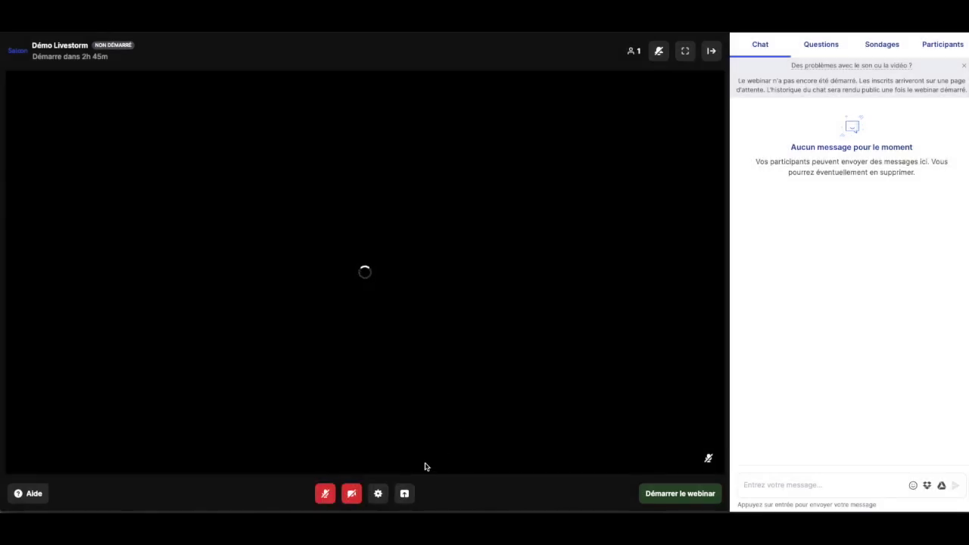
{"action": "left_click", "coordinate": [351, 496]}
{"action": "left_click", "coordinate": [325, 495]}
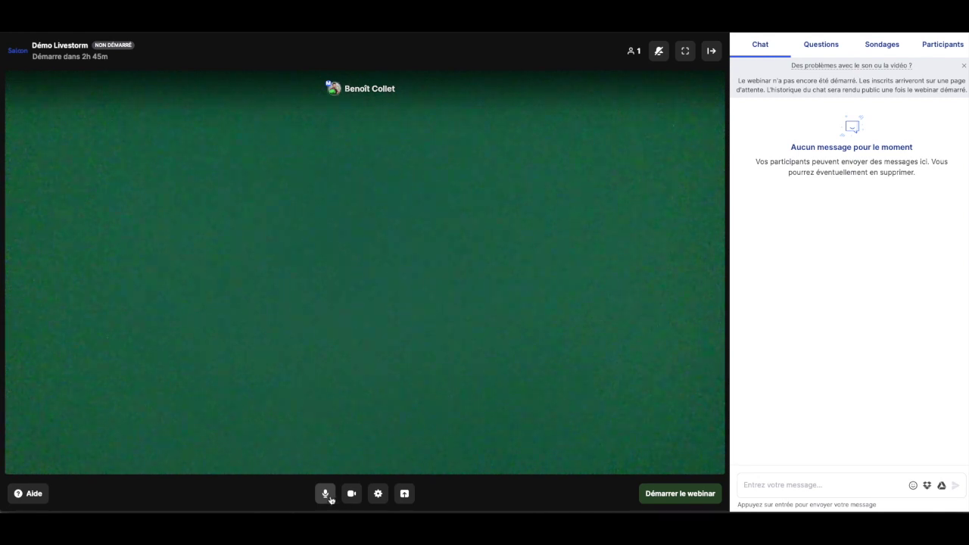
{"action": "left_click", "coordinate": [351, 495]}
{"action": "key", "text": "m"}
- Examine the media library for sharing a PDF presentation and its YouTube link option, and close it without sharing
{"action": "left_click", "coordinate": [404, 494]}
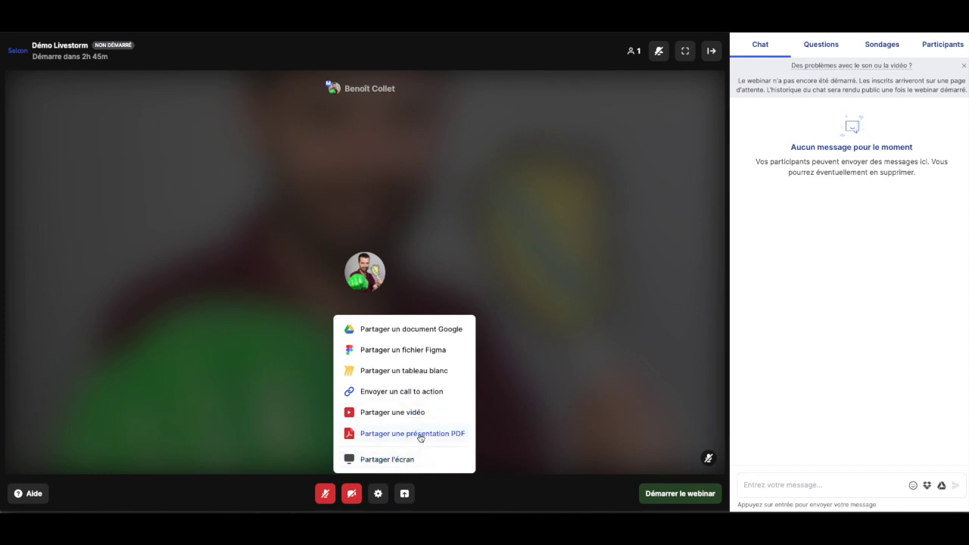
{"action": "left_click", "coordinate": [420, 435]}
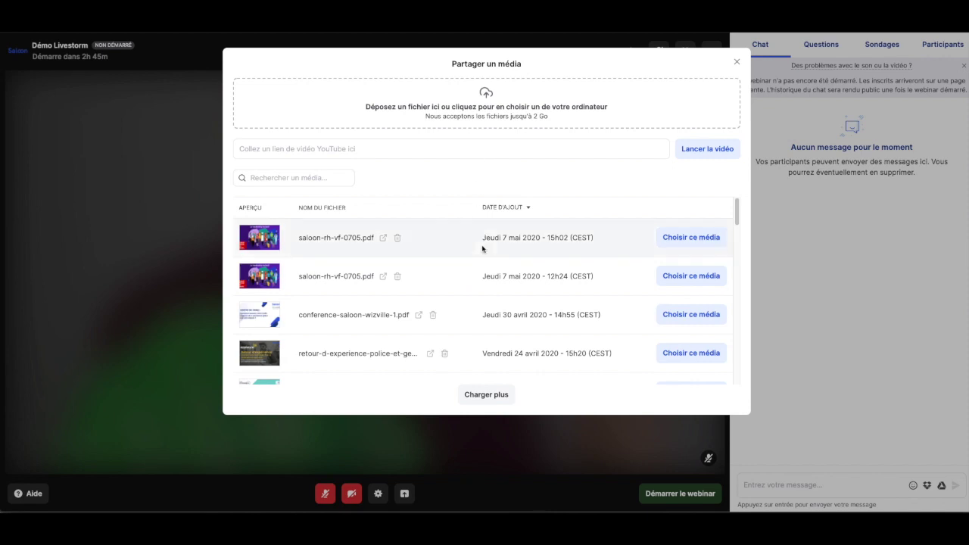
{"action": "scroll", "coordinate": [459, 317], "scroll_direction": "down", "scroll_amount": 2}
{"action": "scroll", "coordinate": [461, 315], "scroll_direction": "up", "scroll_amount": 3}
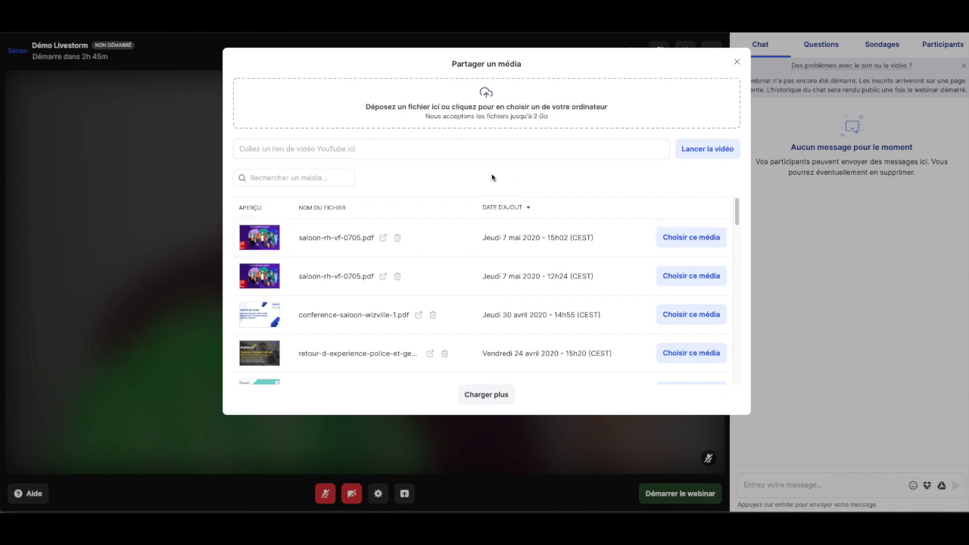
{"action": "left_click", "coordinate": [507, 146]}
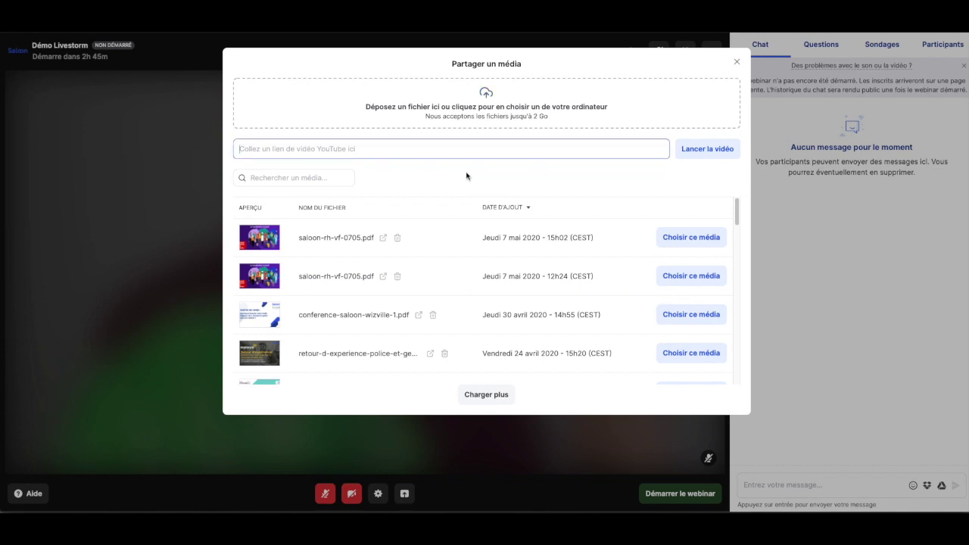
{"action": "left_click", "coordinate": [737, 65]}
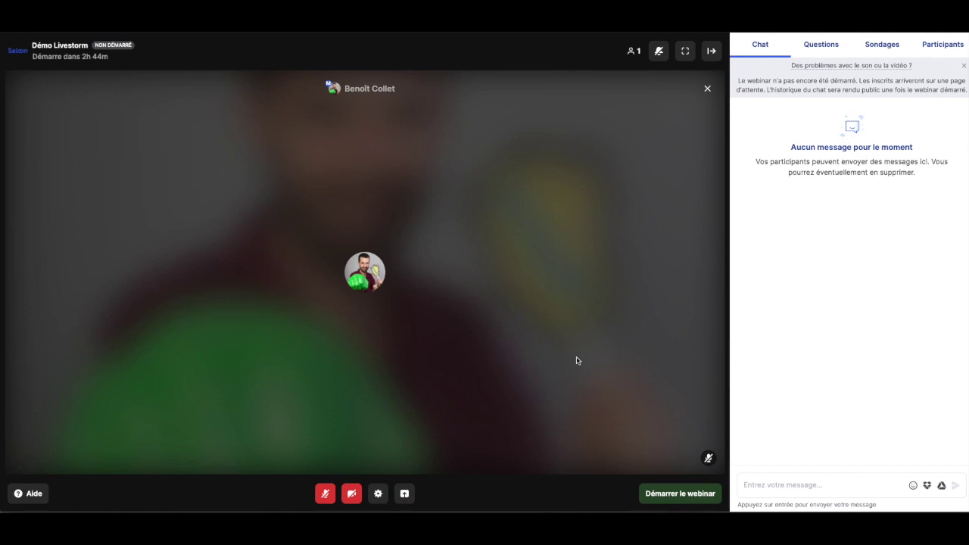
- Leave the stage and check the room's questions and chat sections
{"action": "left_click", "coordinate": [708, 90]}
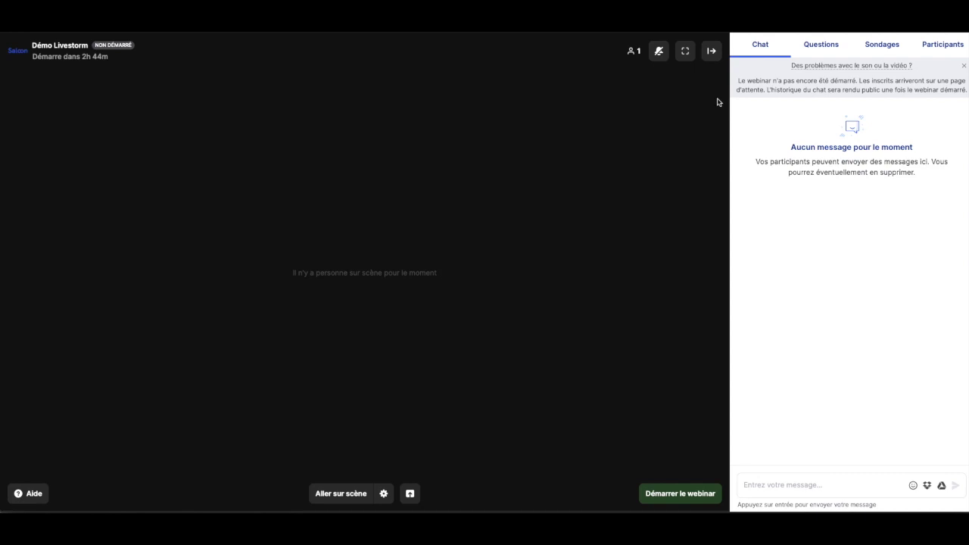
{"action": "left_click", "coordinate": [824, 47]}
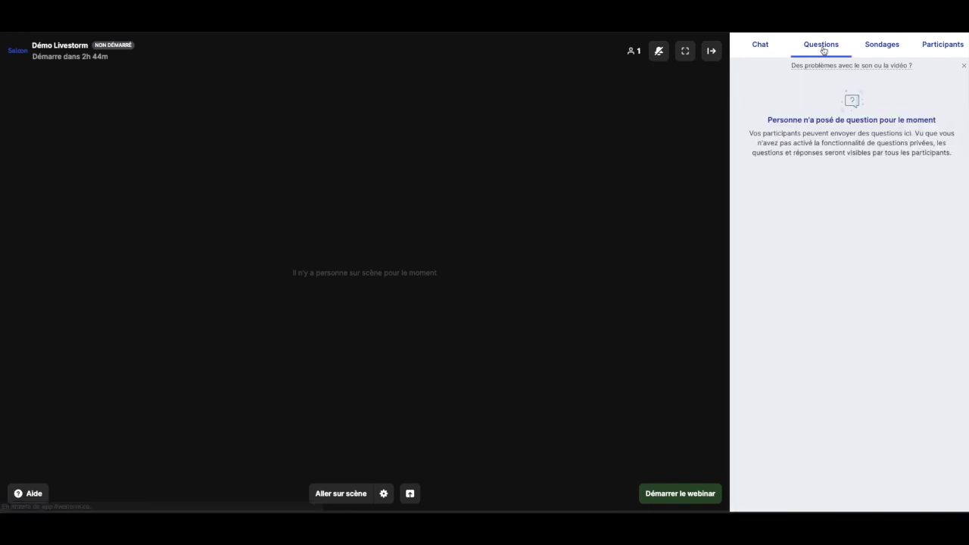
{"action": "left_click", "coordinate": [761, 47]}
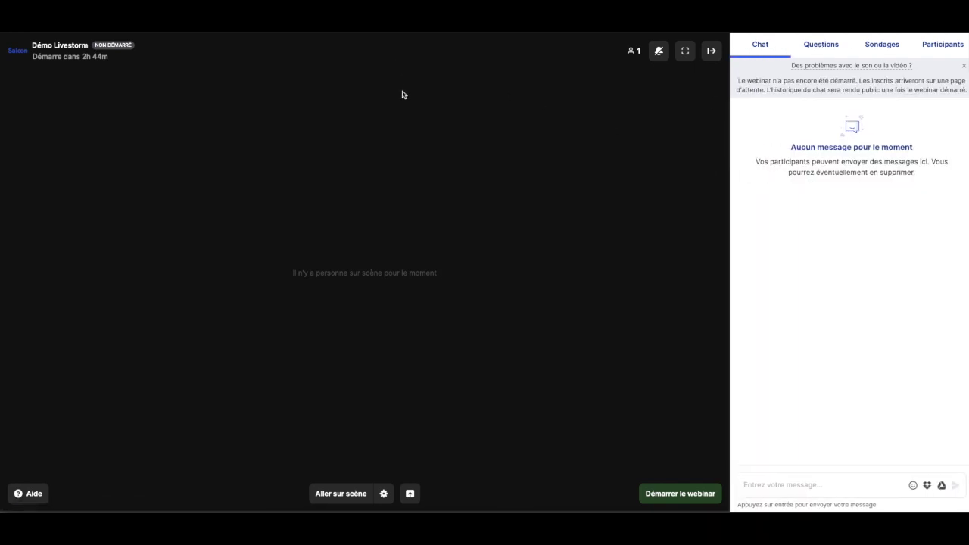